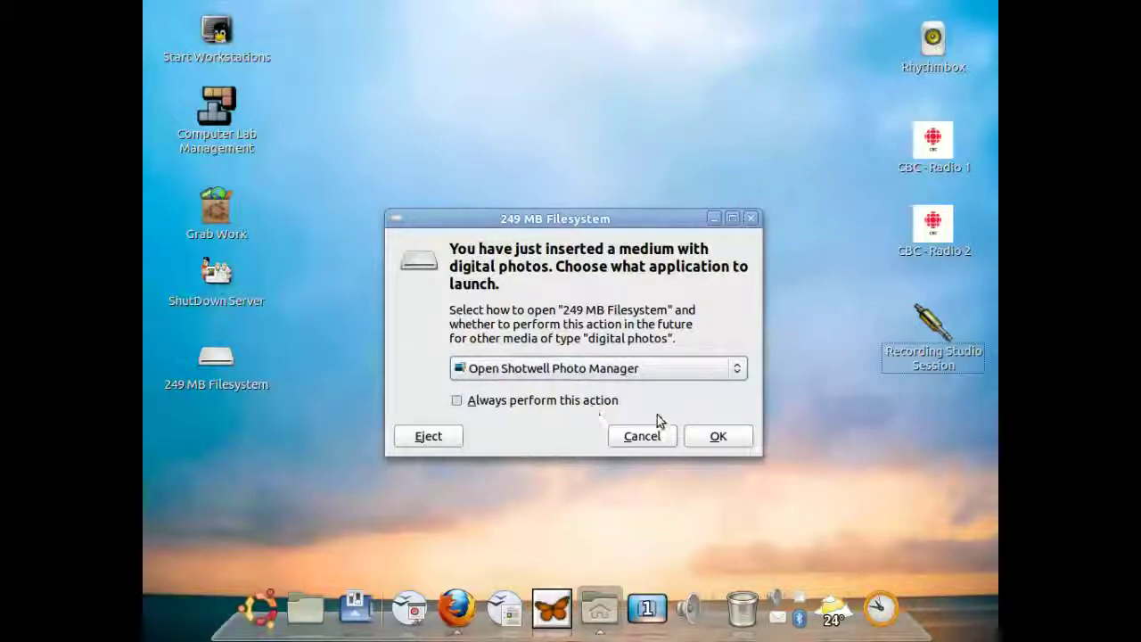
# Choose Open Folder for the inserted 249 MB camera medium and move its file window away from the screen edge
pyautogui.click(740, 372)
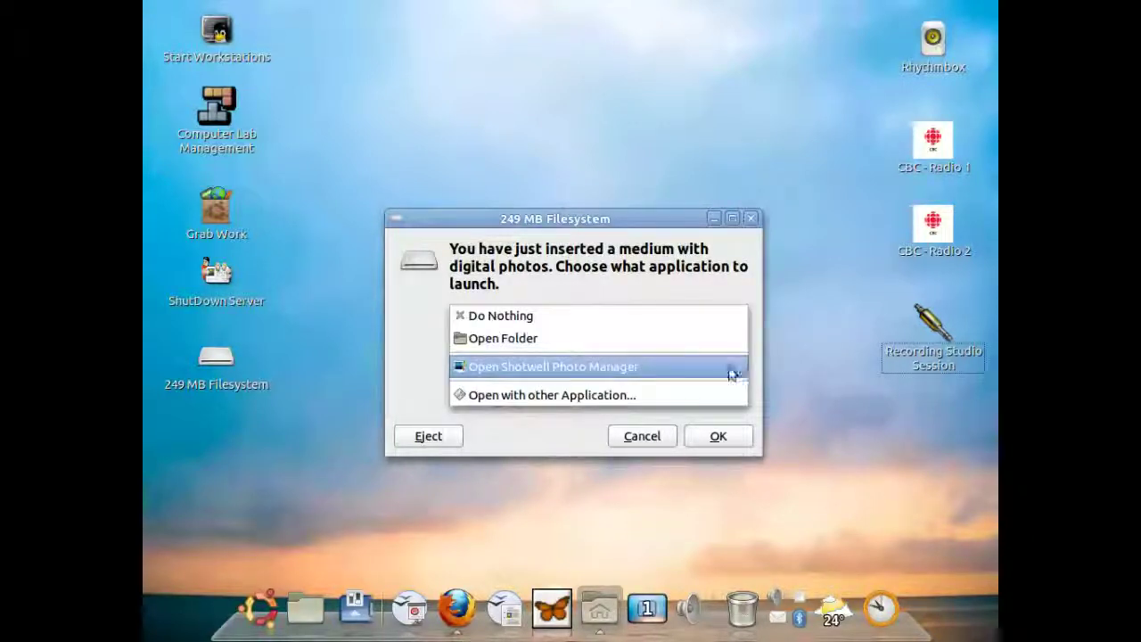
pyautogui.click(685, 345)
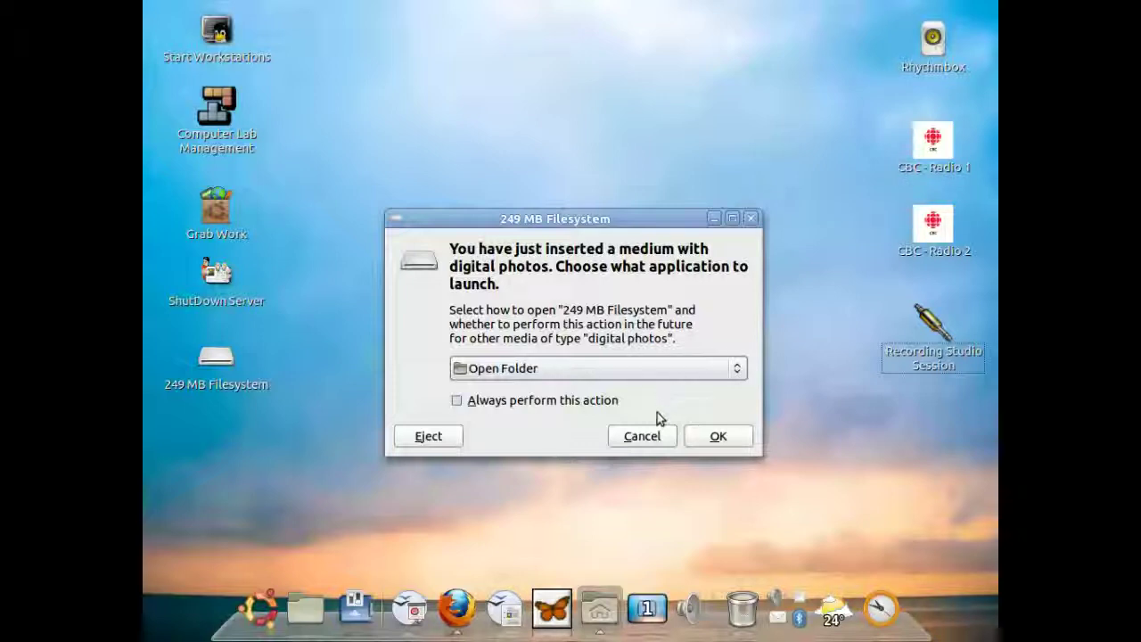
pyautogui.click(709, 445)
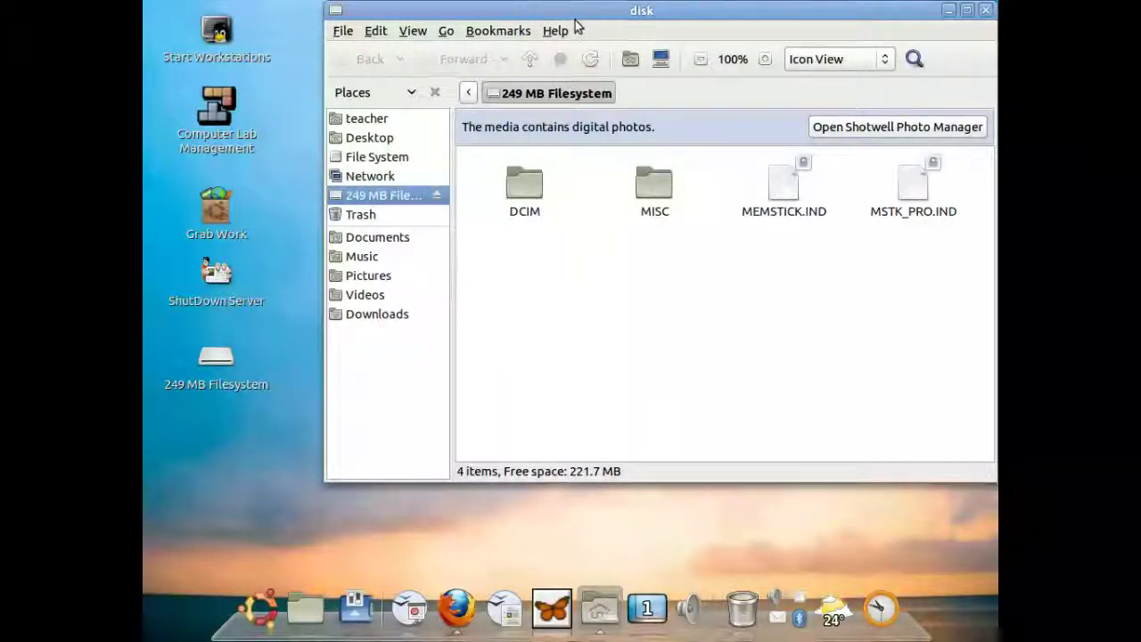
pyautogui.moveTo(575, 16); pyautogui.dragTo(428, 63)
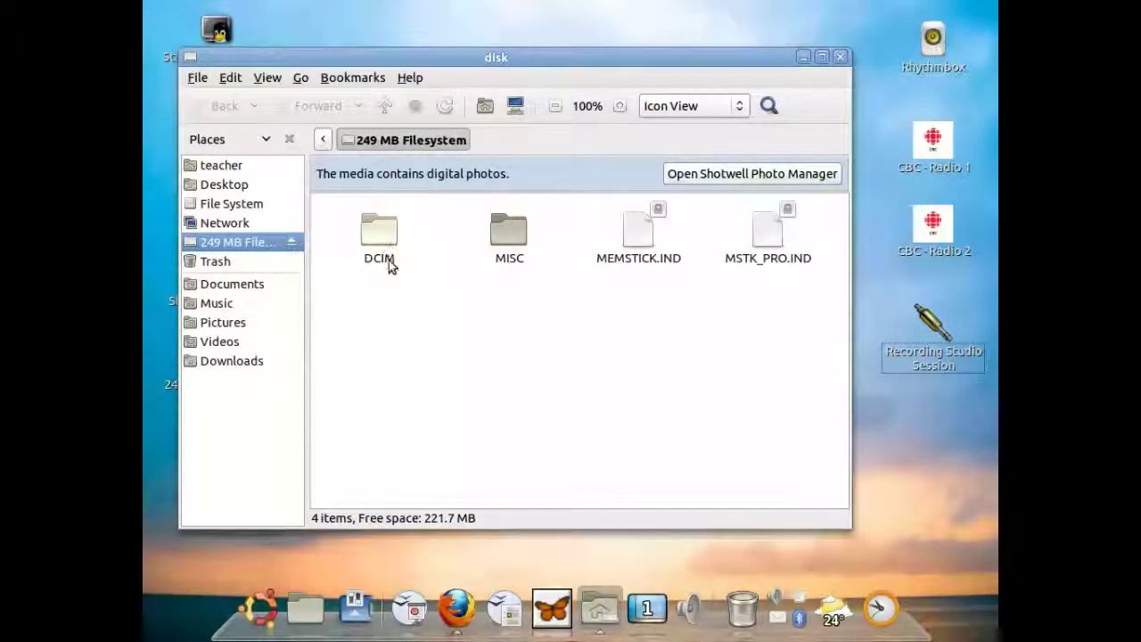
# Open the 101MSDCF folder inside DCIM on the camera and bring its window in front of the 2.0 GB Filesystem window
pyautogui.doubleClick(378, 234)
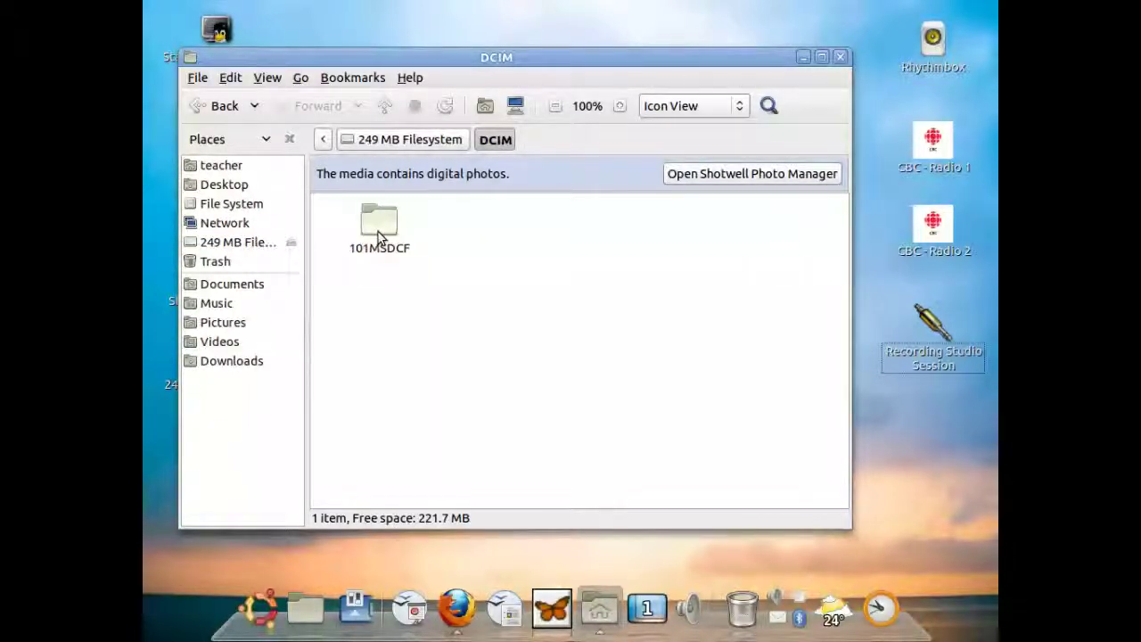
pyautogui.doubleClick(378, 231)
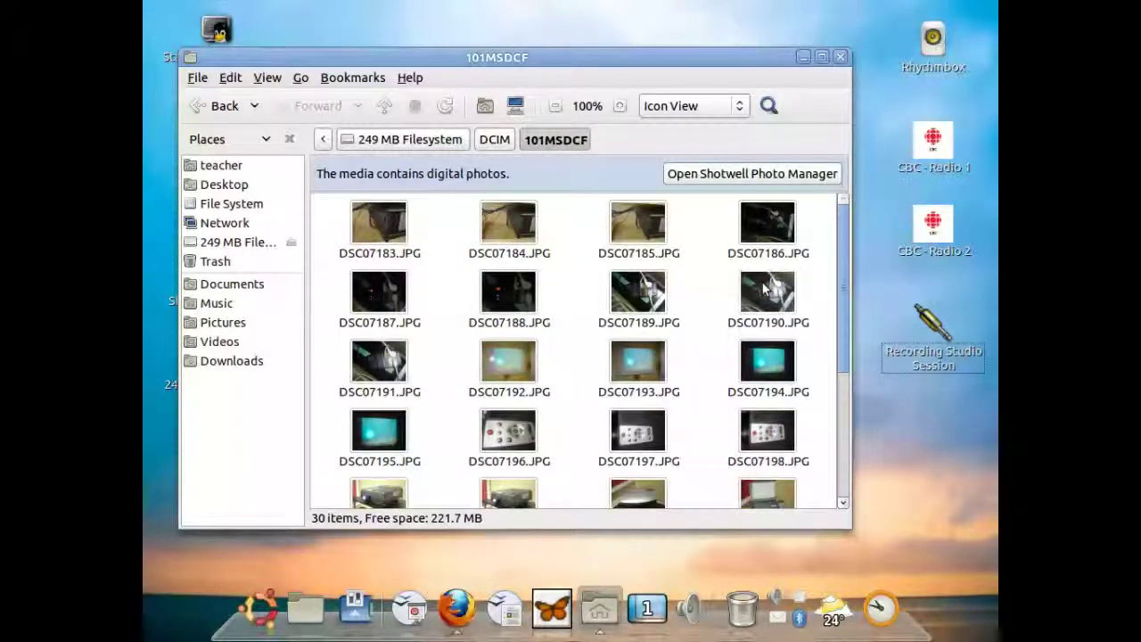
pyautogui.moveTo(844, 291)
pyautogui.mouseDown()
pyautogui.moveTo(842, 436)
pyautogui.moveTo(829, 277)
pyautogui.moveTo(844, 448)
pyautogui.moveTo(840, 280)
pyautogui.mouseUp()
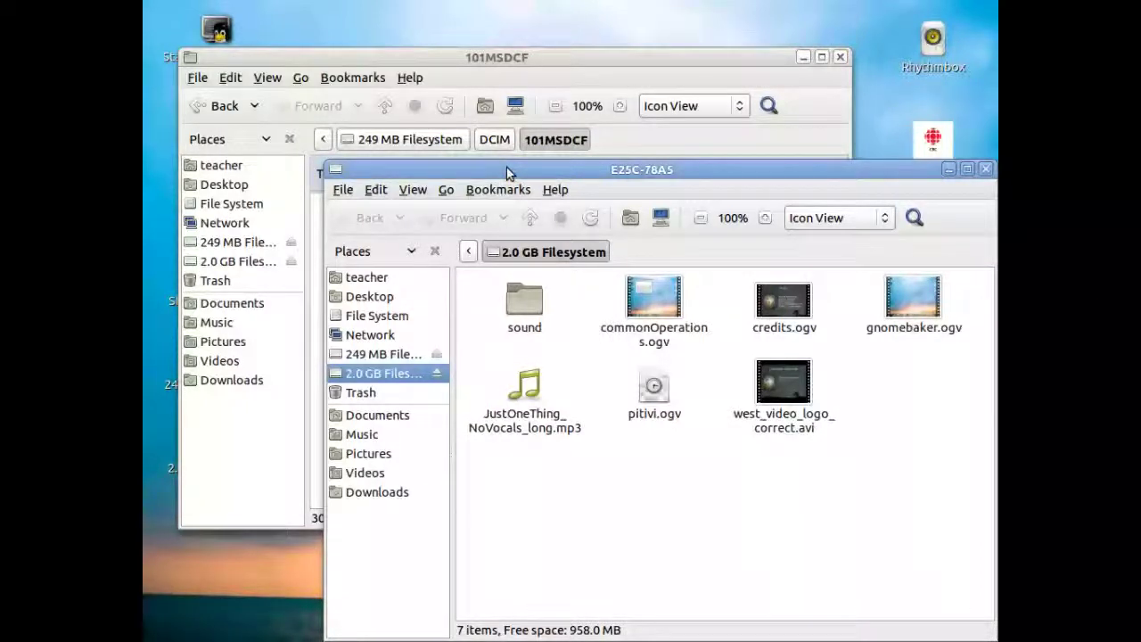
pyautogui.click(258, 469)
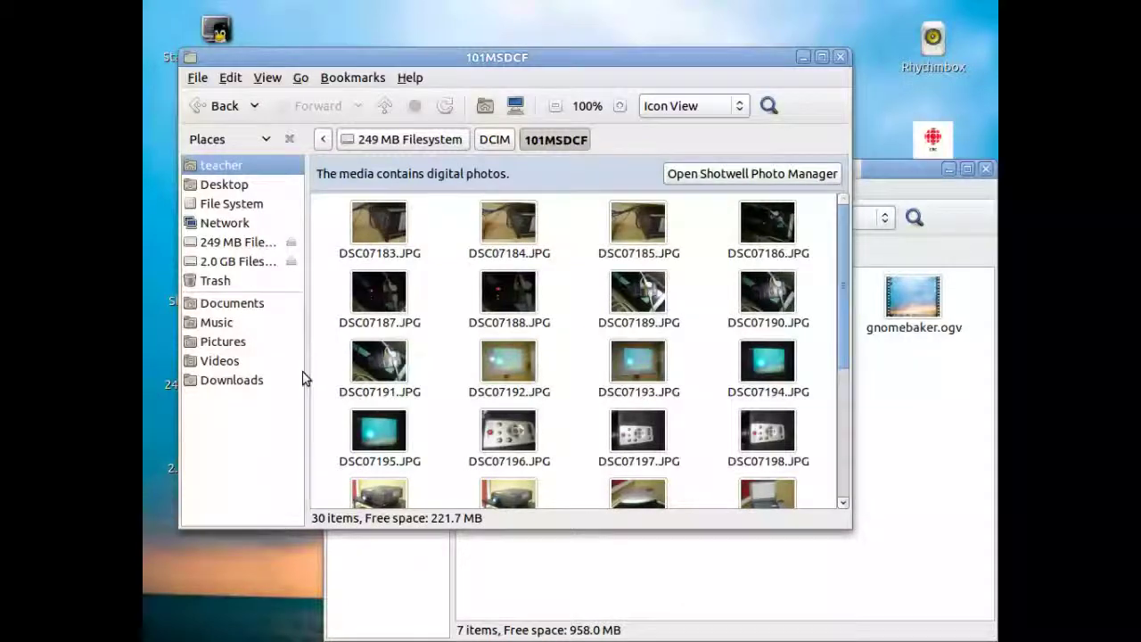
# Try selecting all photos in 101MSDCF except DSC07209.JPG and selecting only DSC07183.JPG, clearing each selection
pyautogui.click(397, 225)
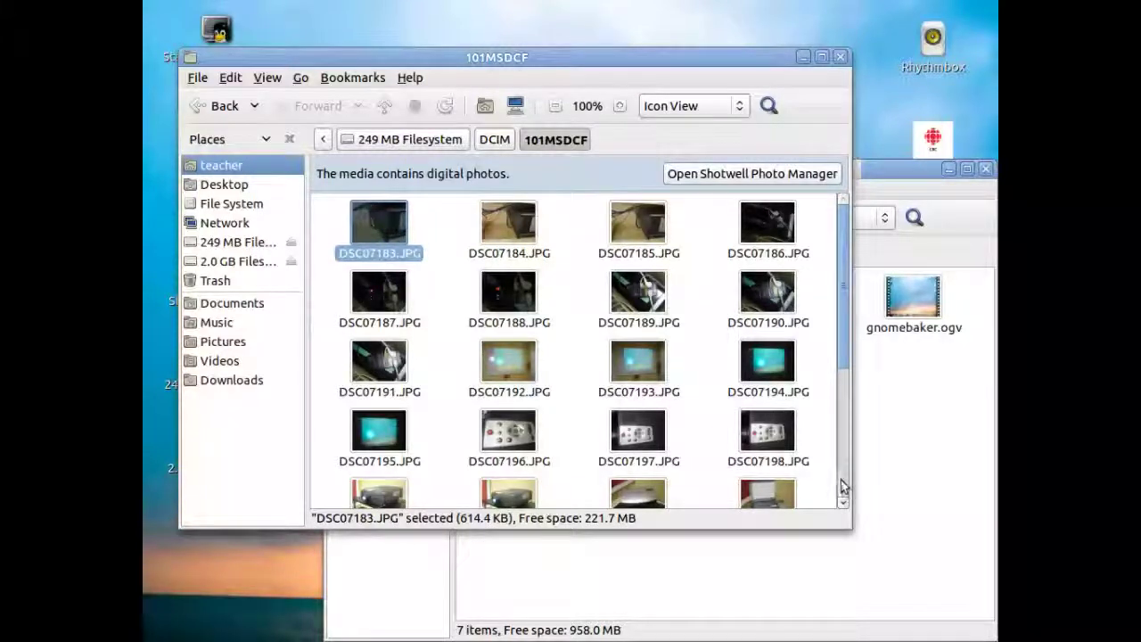
pyautogui.scroll(-4, 841, 481)
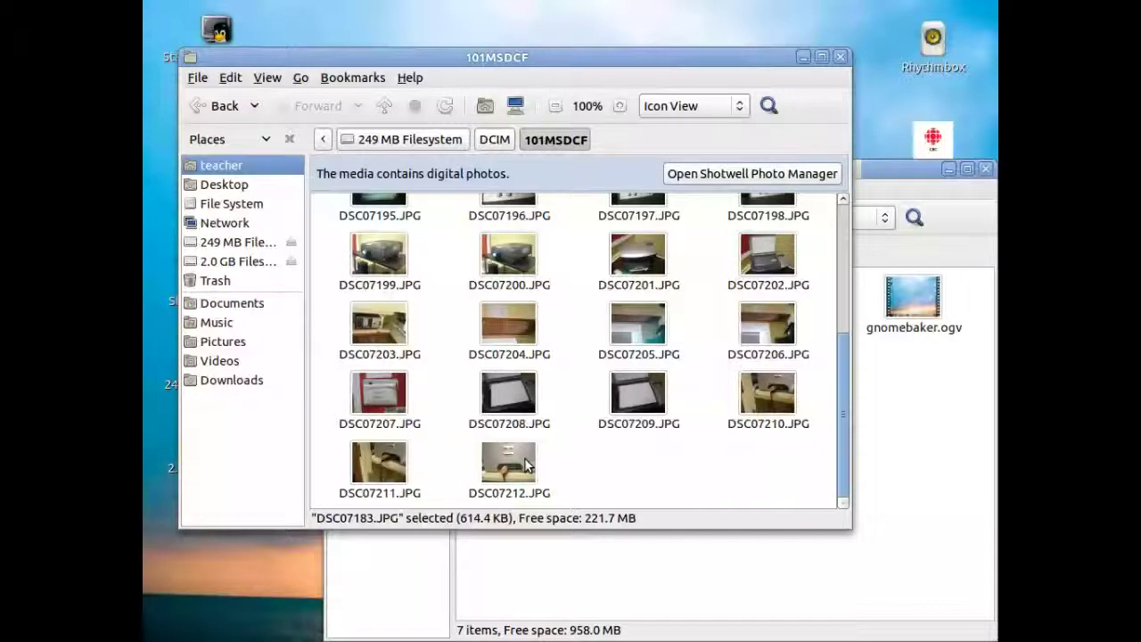
pyautogui.hotkey('ctrl', 'a')
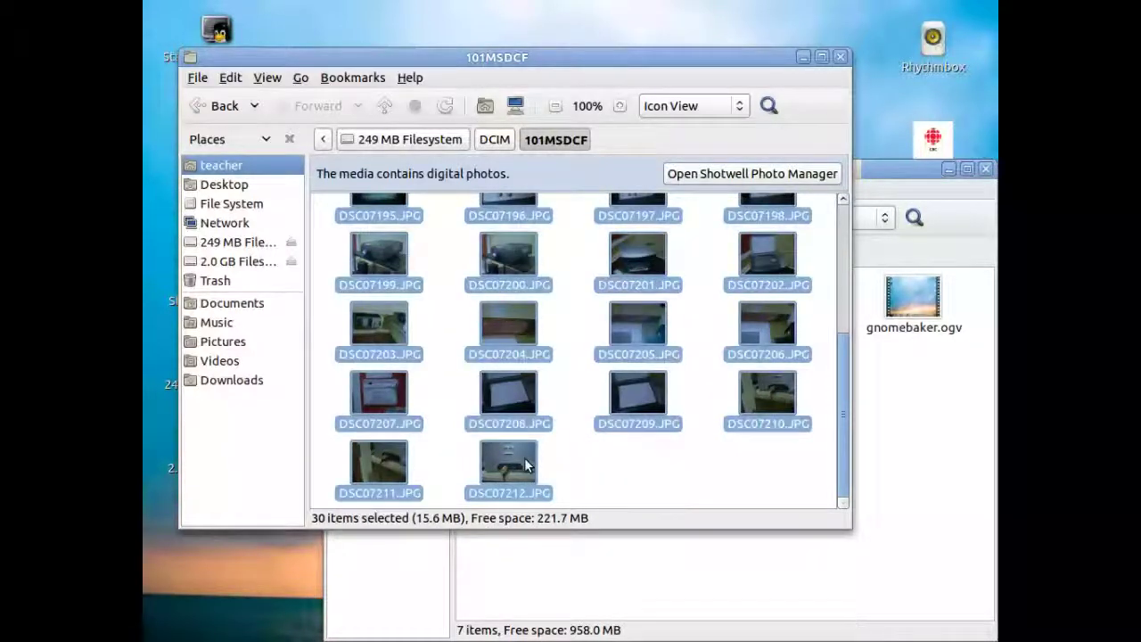
pyautogui.keyDown('ctrl'); pyautogui.click(632, 398); pyautogui.keyUp('ctrl')
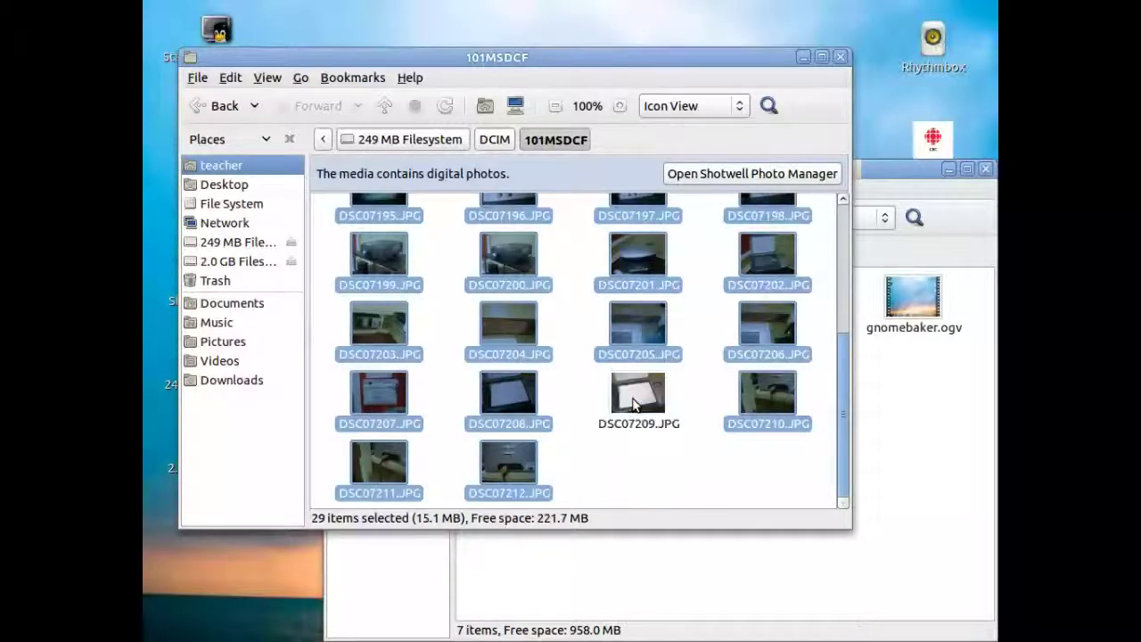
pyautogui.keyDown('ctrl'); pyautogui.click(511, 331); pyautogui.keyUp('ctrl')
pyautogui.keyDown('ctrl'); pyautogui.click(510, 332); pyautogui.keyUp('ctrl')
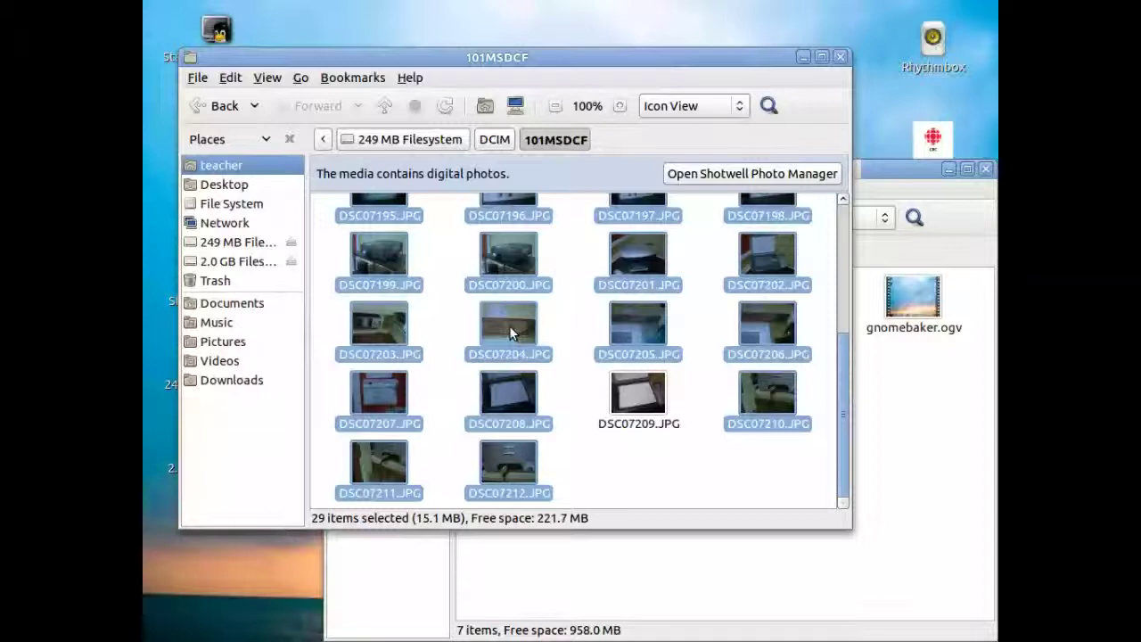
pyautogui.click(638, 493)
pyautogui.scroll(3, 843, 225)
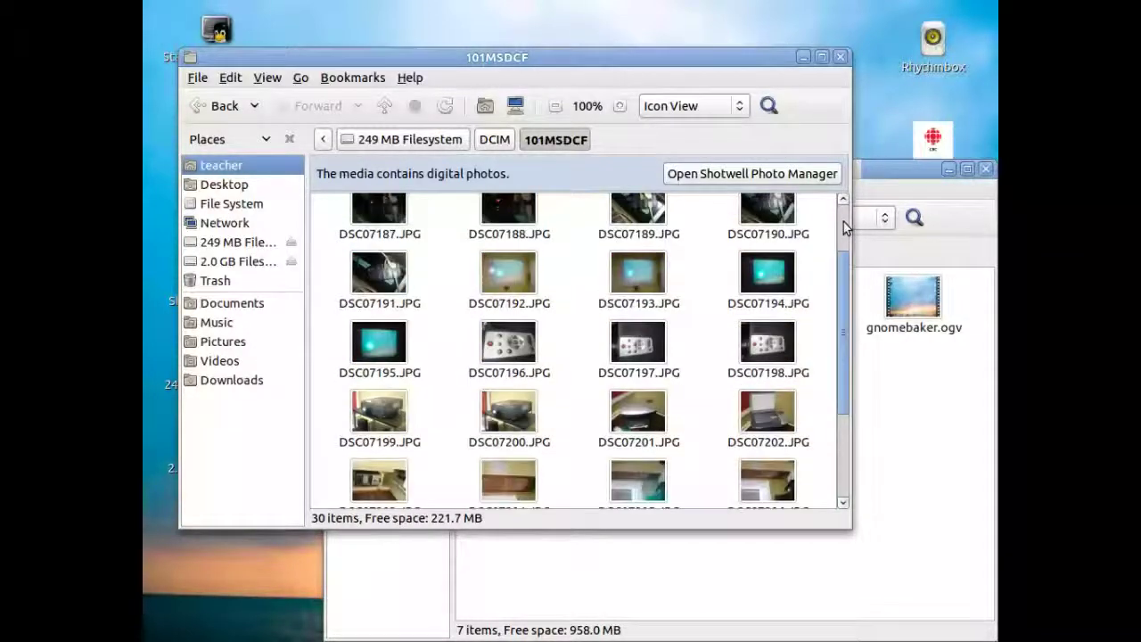
pyautogui.scroll(2, 845, 227)
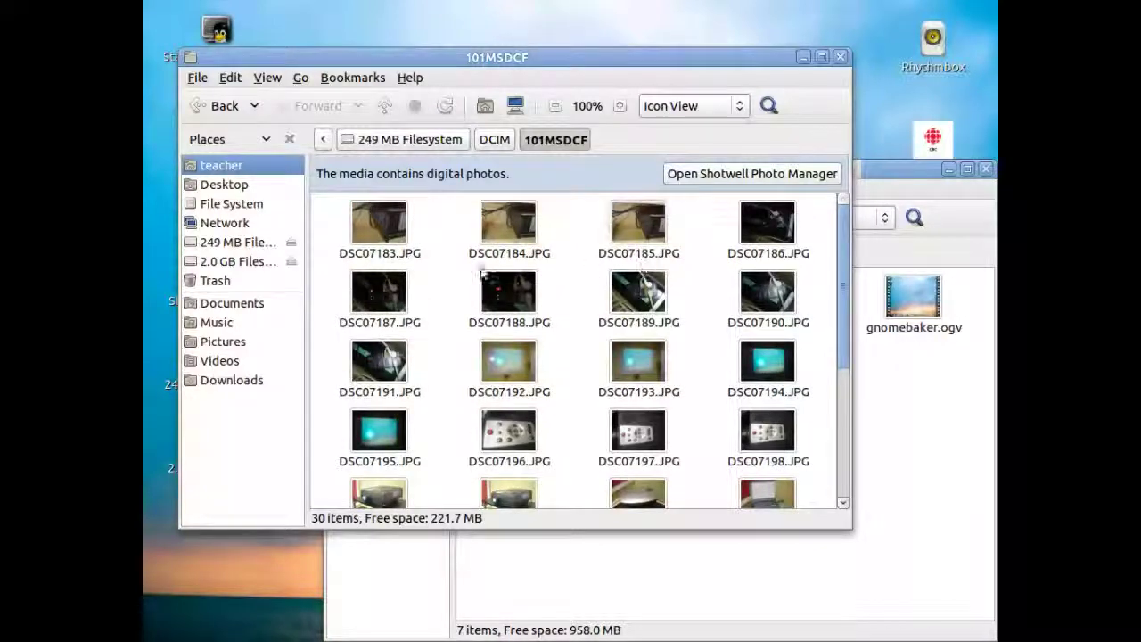
pyautogui.click(388, 242)
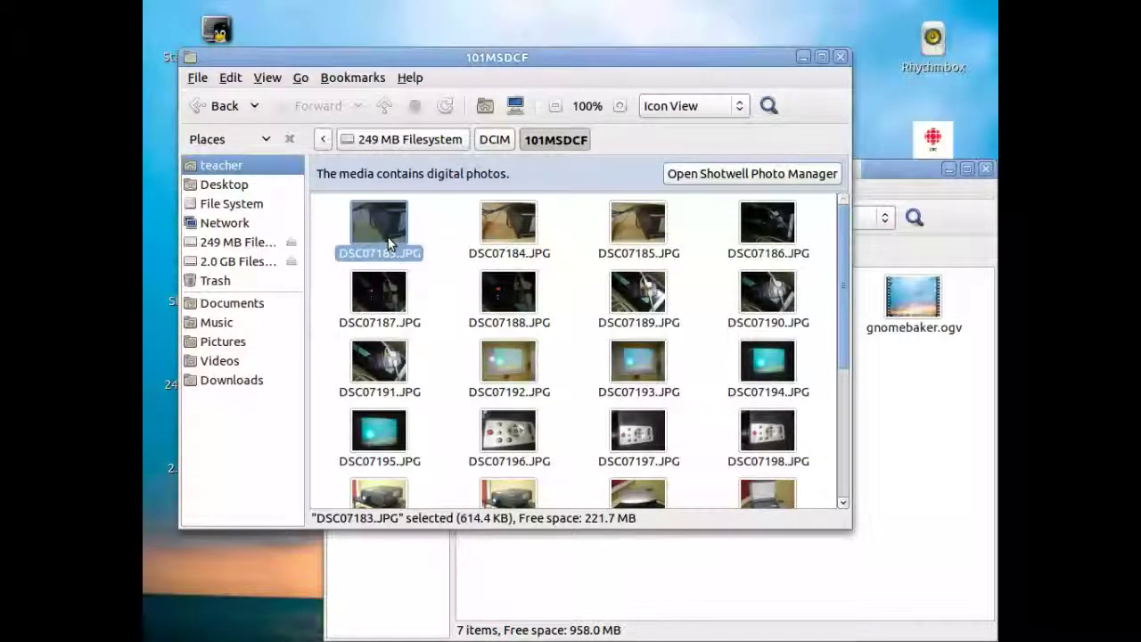
pyautogui.click(420, 268)
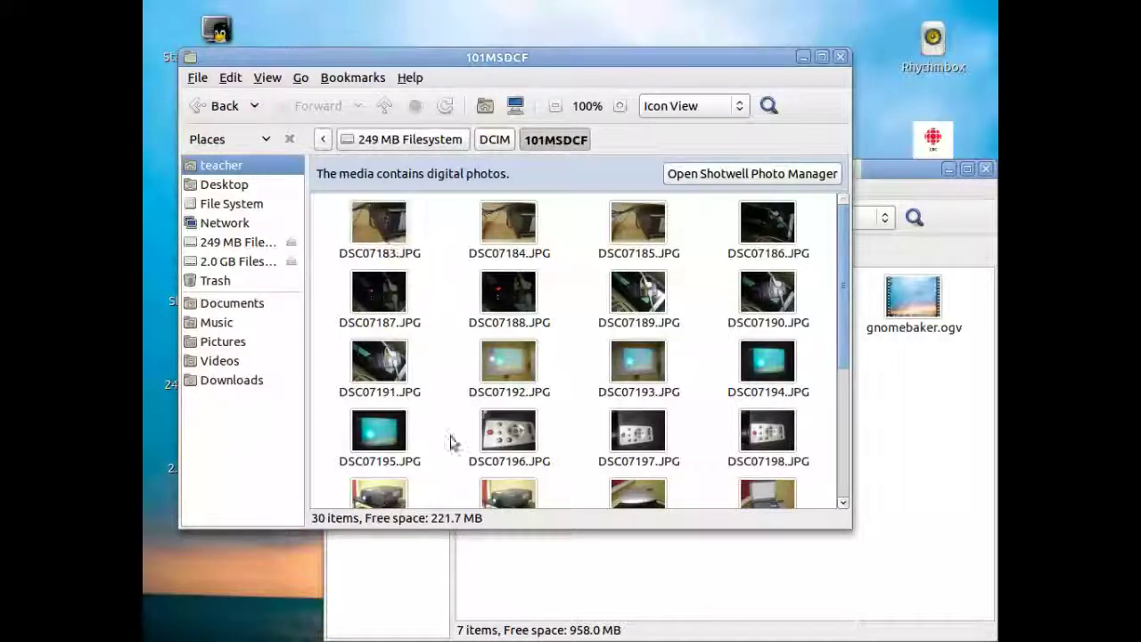
# Copy DSC07196.JPG, DSC07199.JPG and DSC07194.JPG together from the camera folder to the 2.0 GB Filesystem and bring its window forward
pyautogui.click(499, 435)
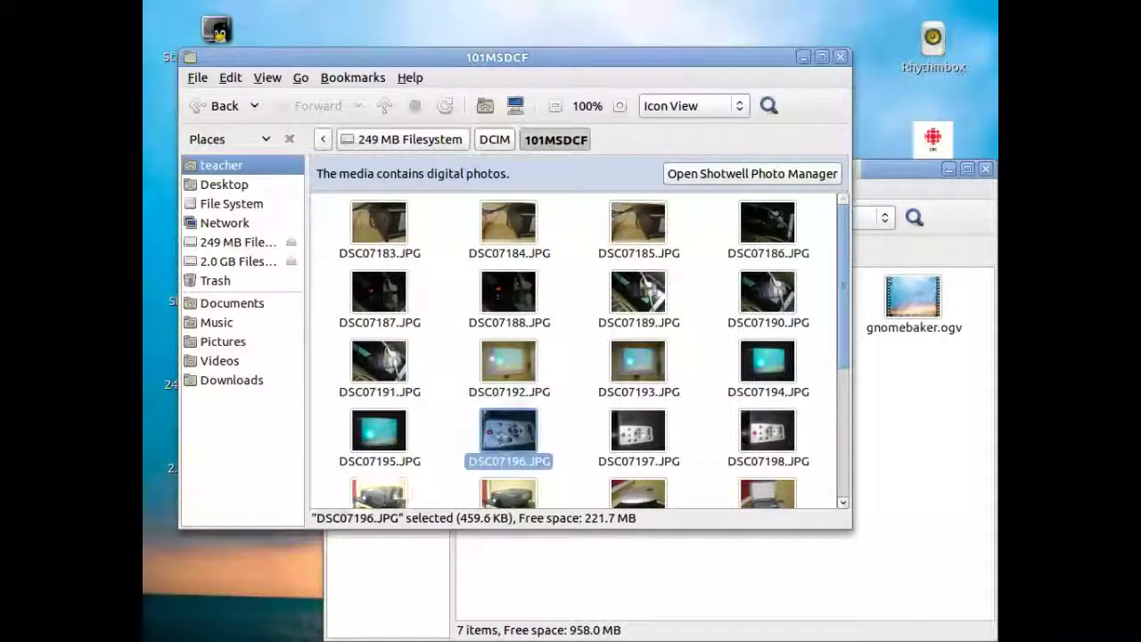
pyautogui.keyDown('ctrl'); pyautogui.click(393, 498); pyautogui.keyUp('ctrl')
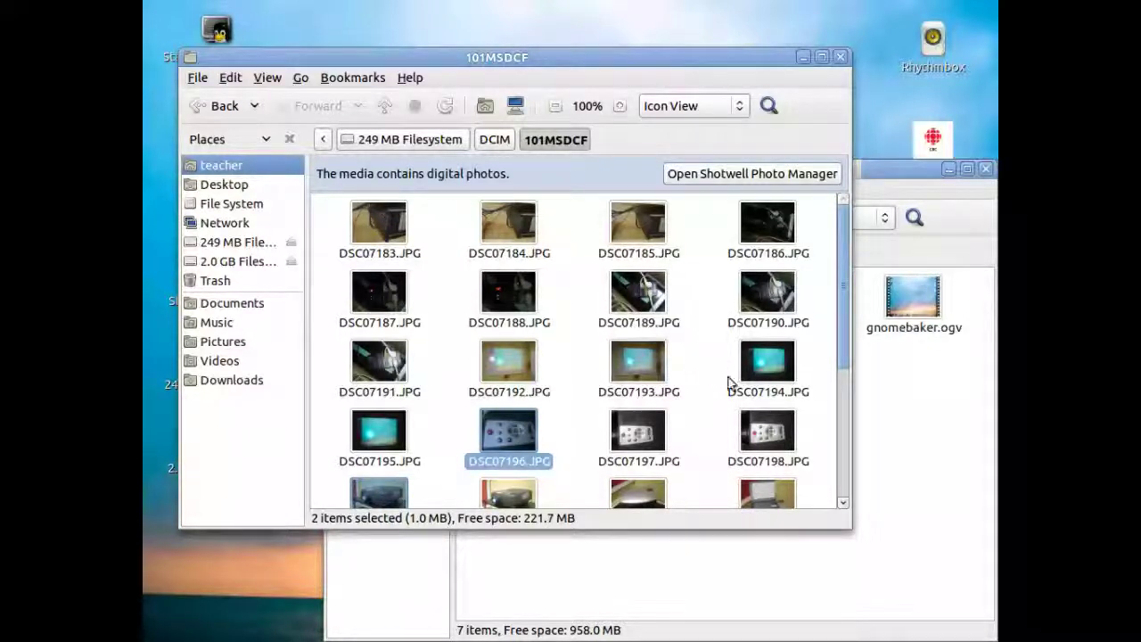
pyautogui.keyDown('ctrl'); pyautogui.click(755, 364); pyautogui.keyUp('ctrl')
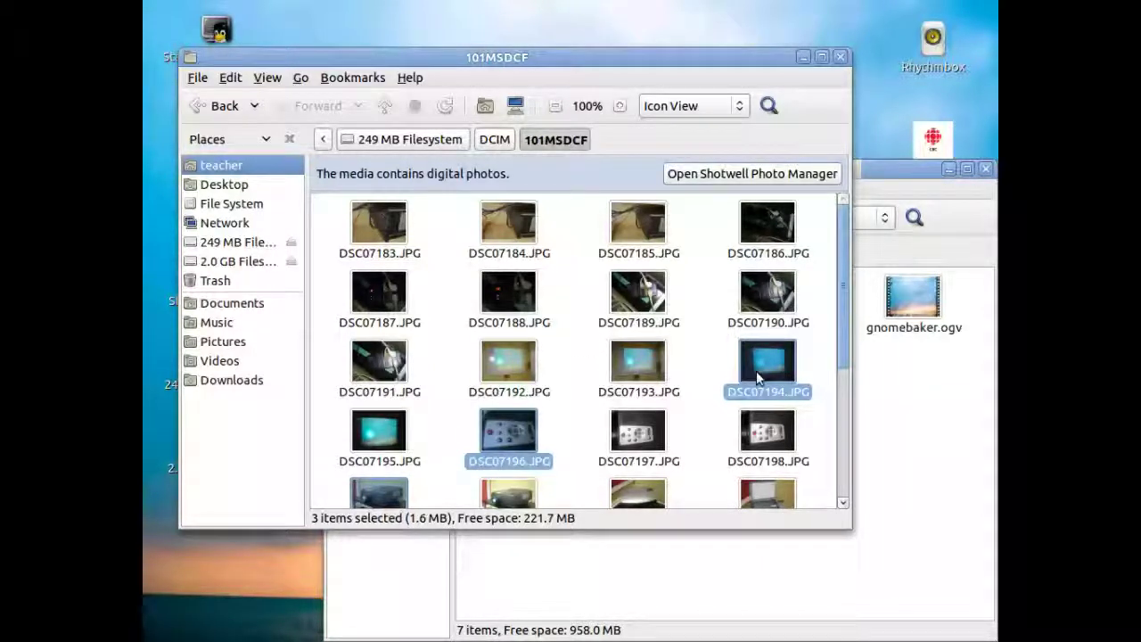
pyautogui.moveTo(756, 371); pyautogui.dragTo(937, 543)
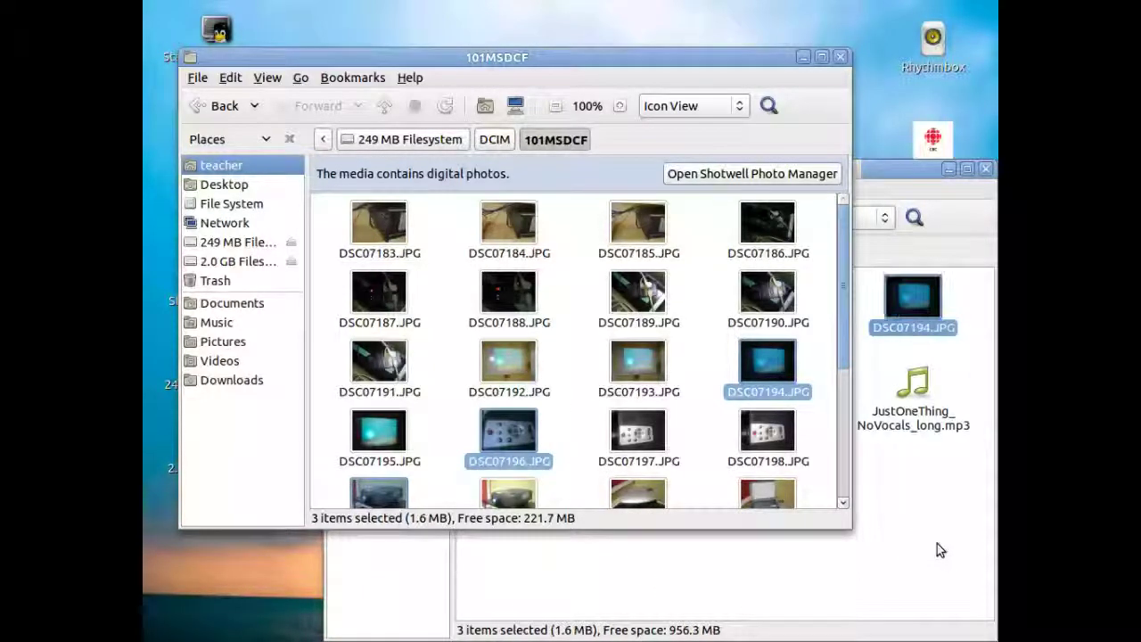
pyautogui.click(937, 543)
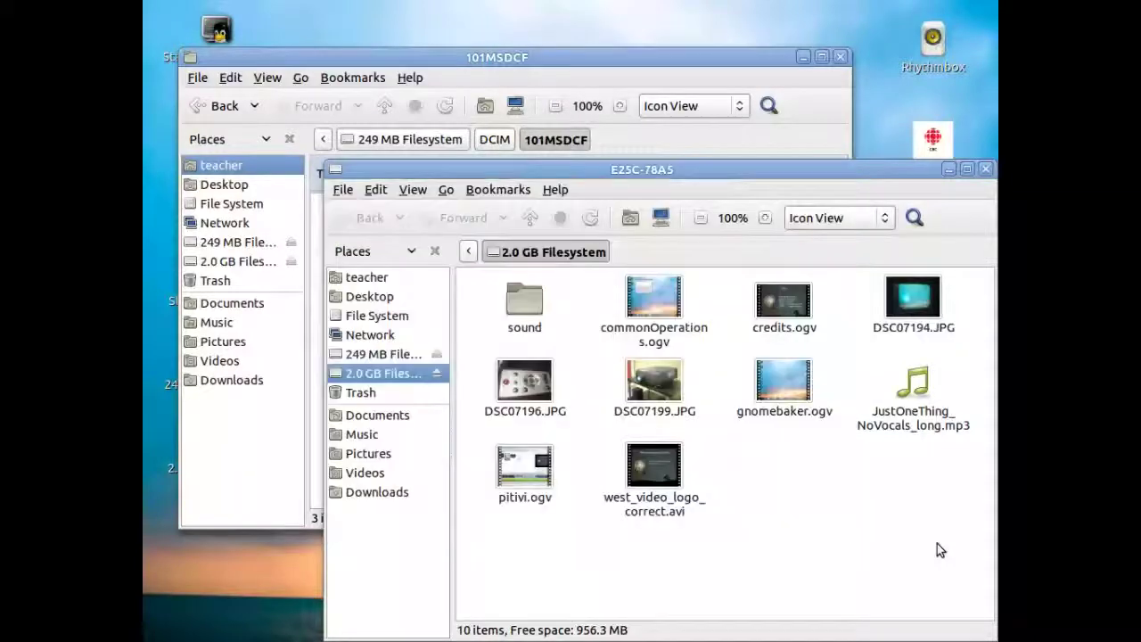
# Eject the 2.0 GB Filesystem, dismiss the error message and close the leftover media window
pyautogui.click(437, 373)
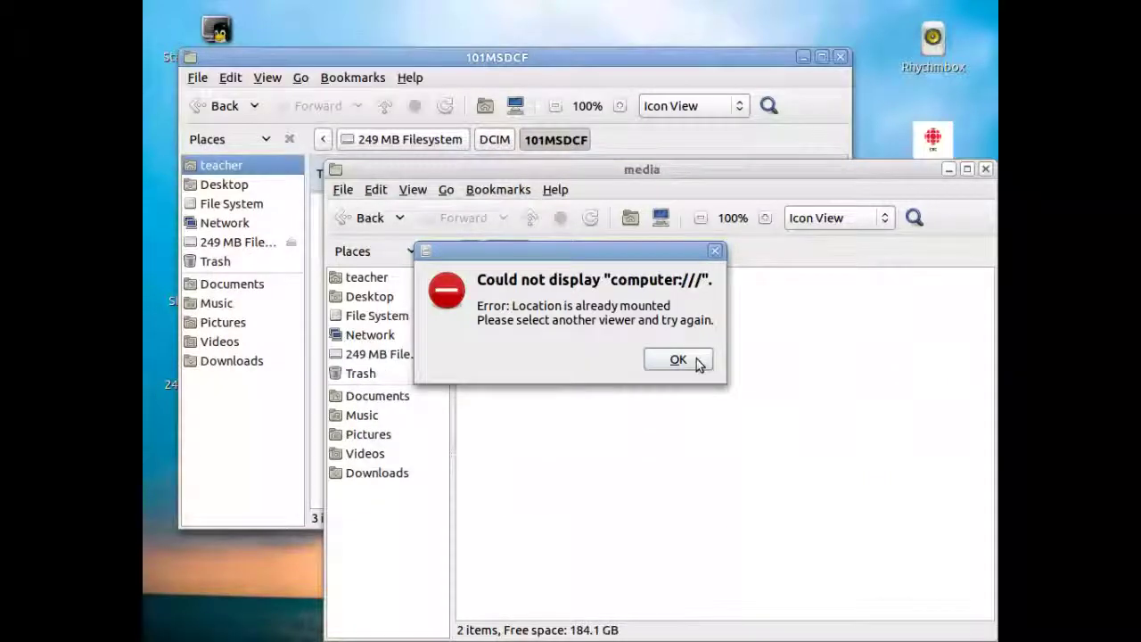
pyautogui.click(694, 366)
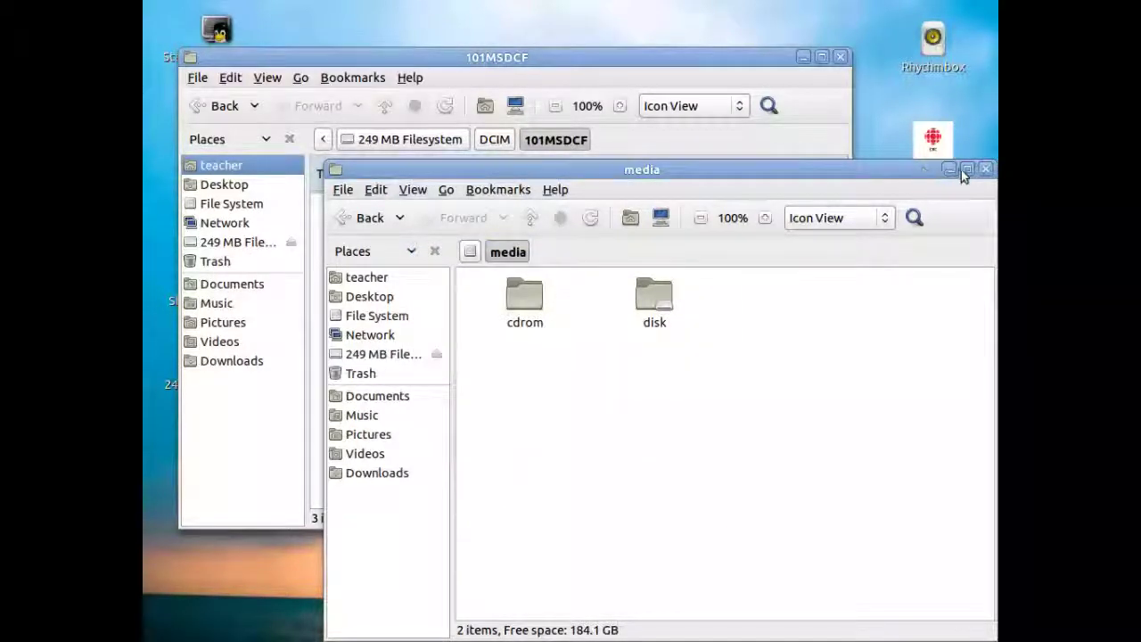
pyautogui.click(986, 169)
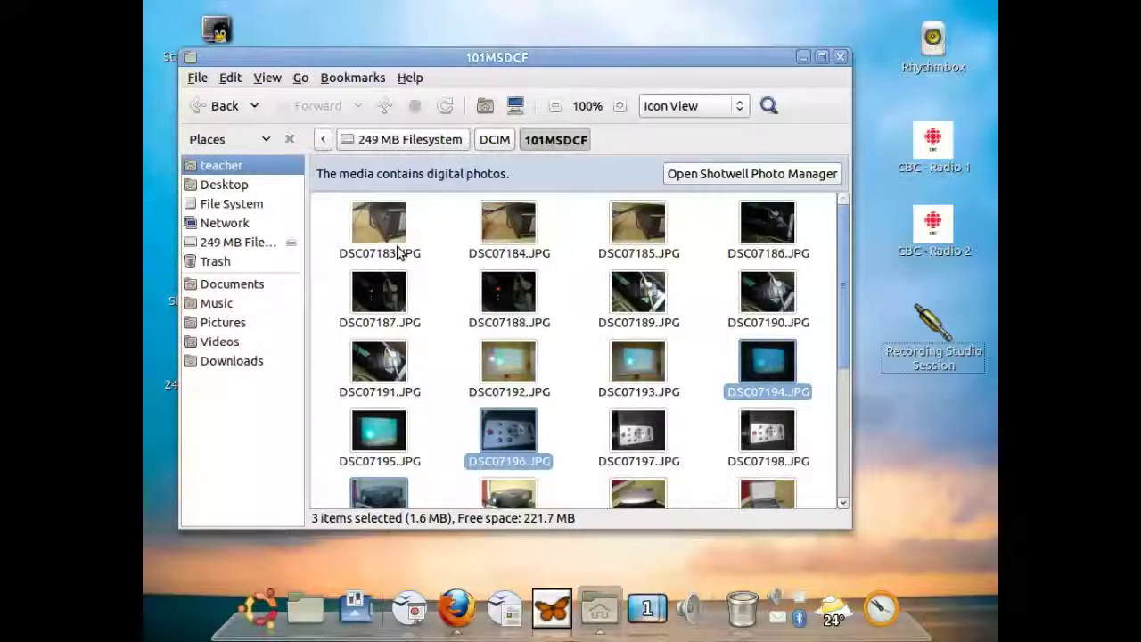
# Check the contents of the camera's MISC folder and return to the root of the 249 MB Filesystem
pyautogui.click(418, 144)
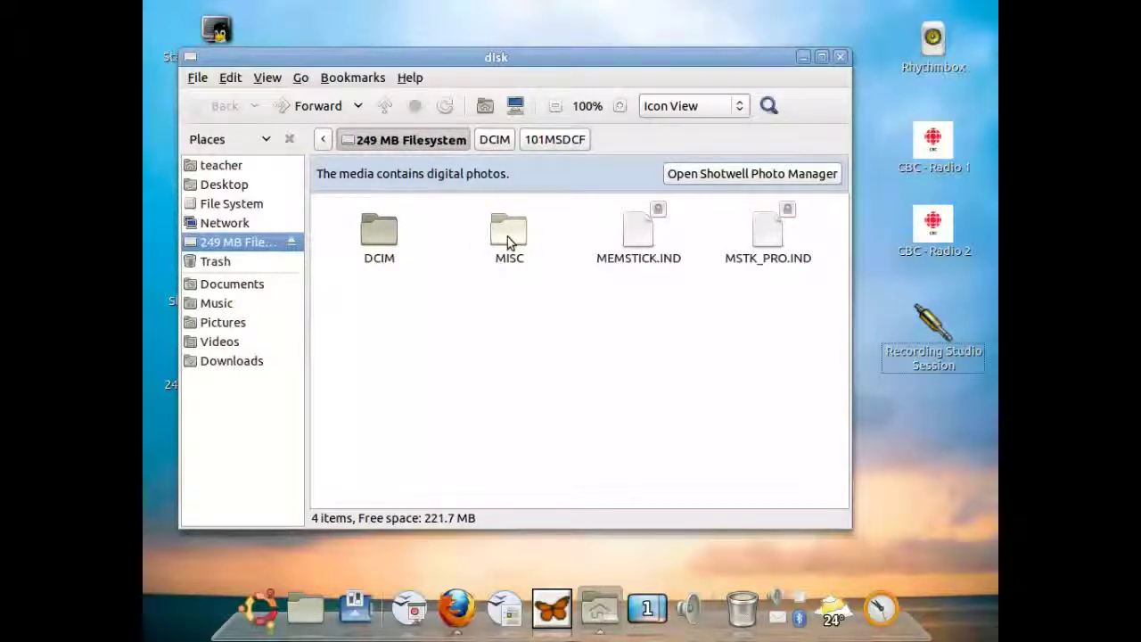
pyautogui.doubleClick(510, 239)
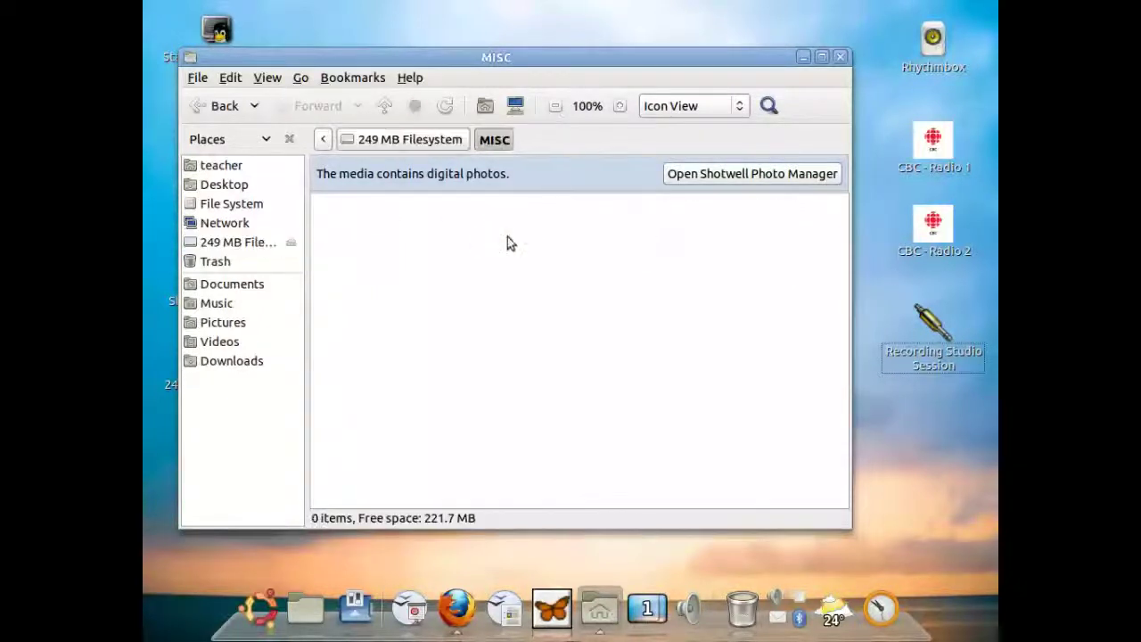
pyautogui.click(445, 141)
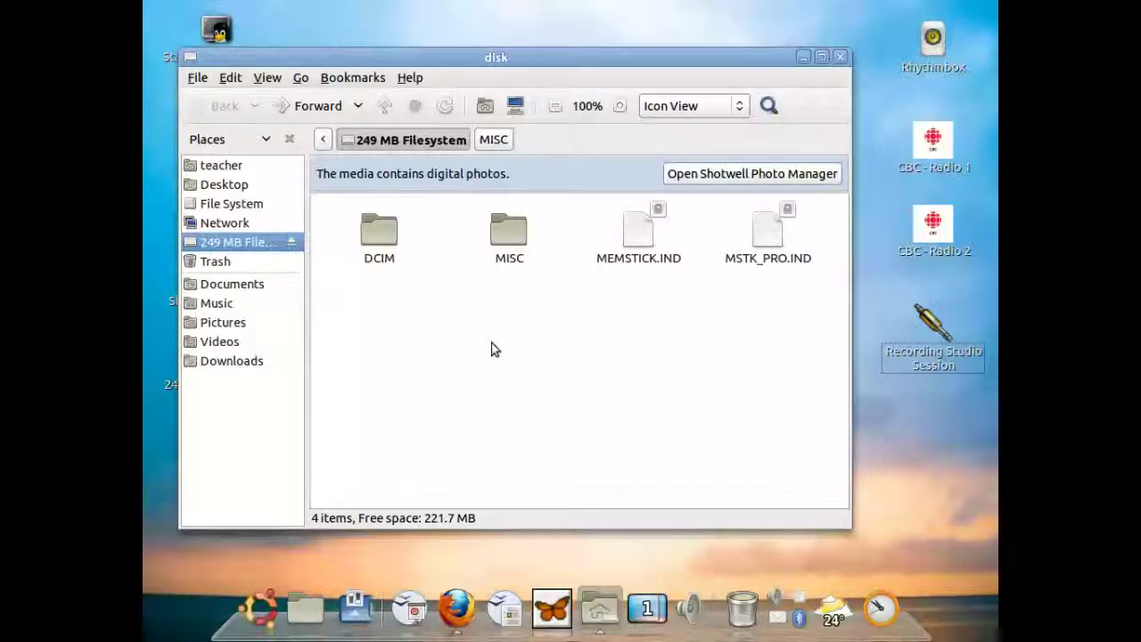
# Eject the 249 MB camera filesystem and close the file manager window
pyautogui.click(291, 243)
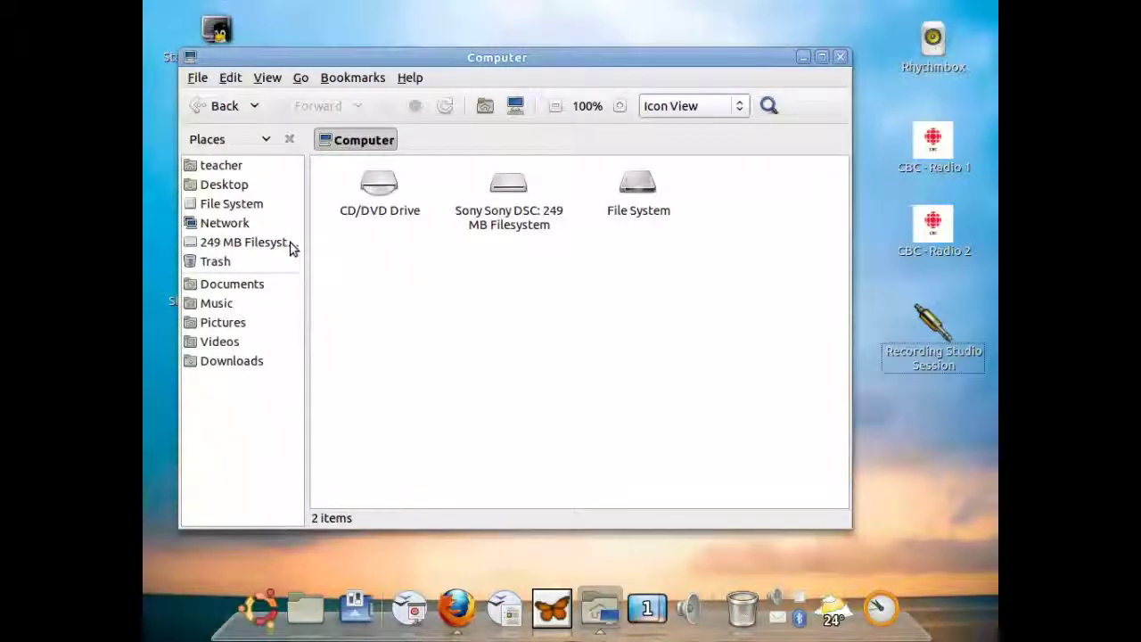
pyautogui.click(841, 59)
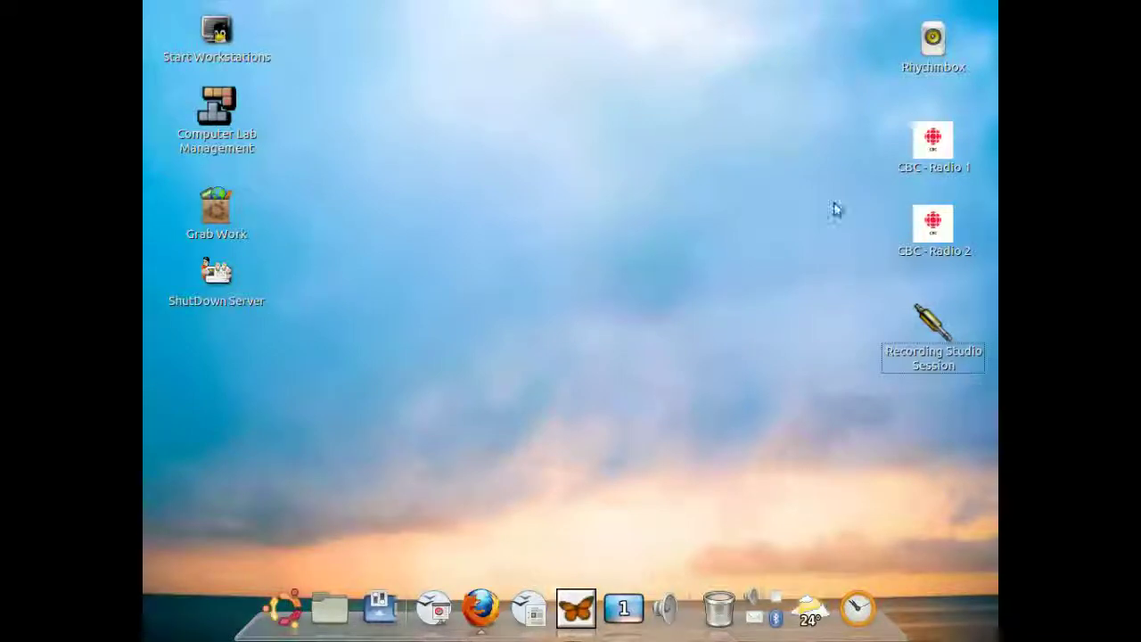
# Switch to Firefox with the Westminster Computer Lab guide
pyautogui.click(482, 602)
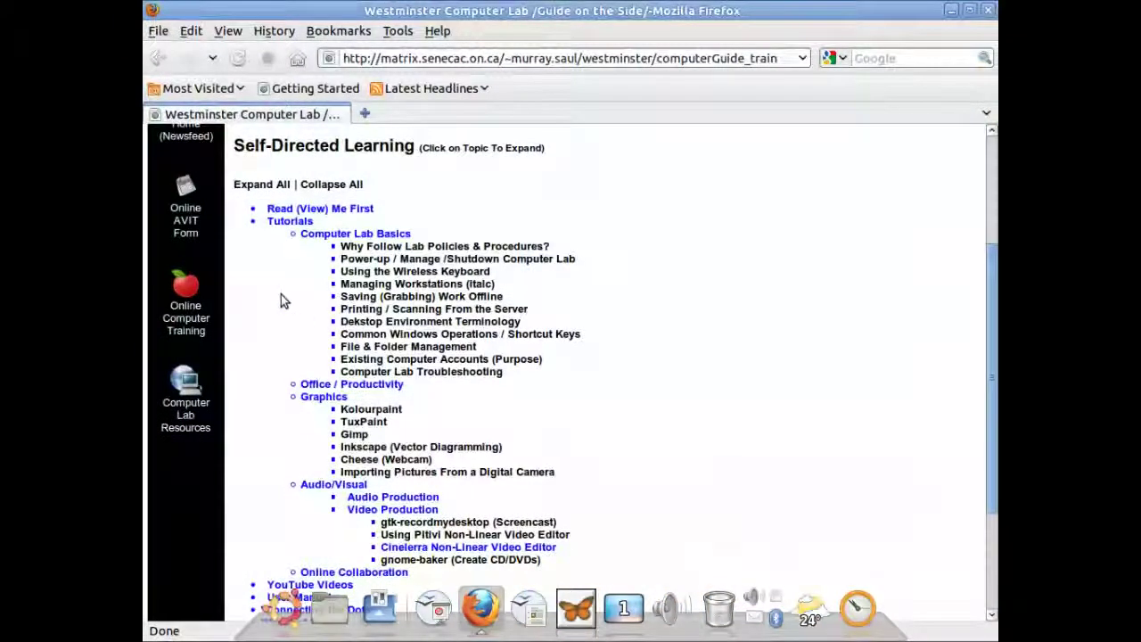